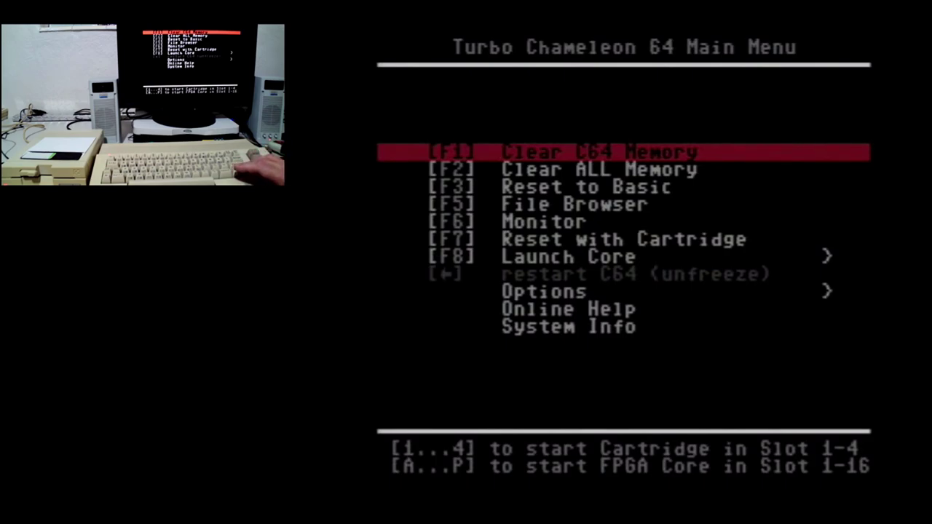
# Step: Open the File Browser to list the card's root folders, such as Amiga, Arcade, games and Vic20
pyautogui.press('Down')
pyautogui.press('Down')
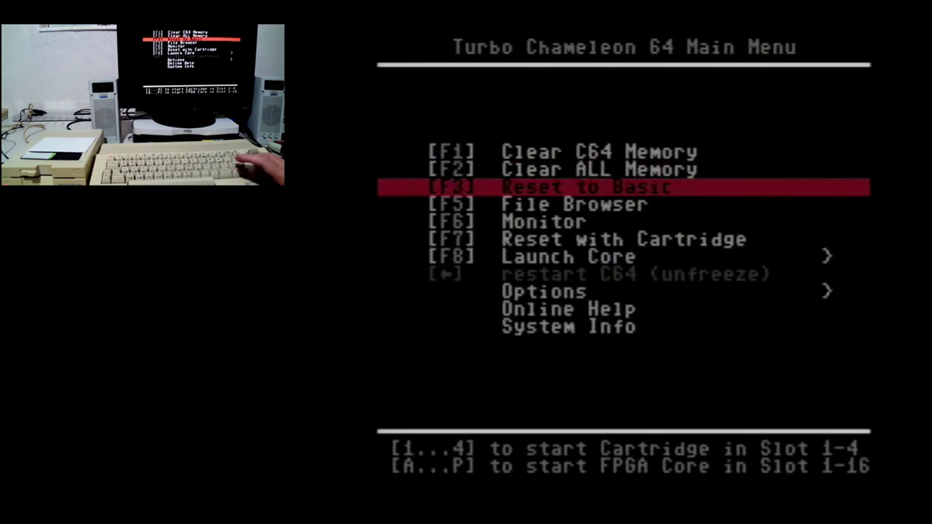
pyautogui.press('Down')
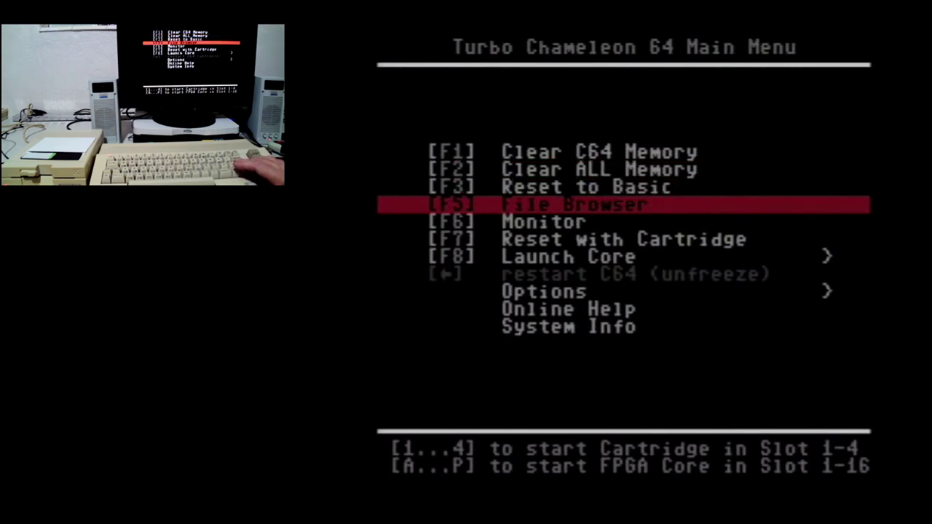
pyautogui.press('Return')
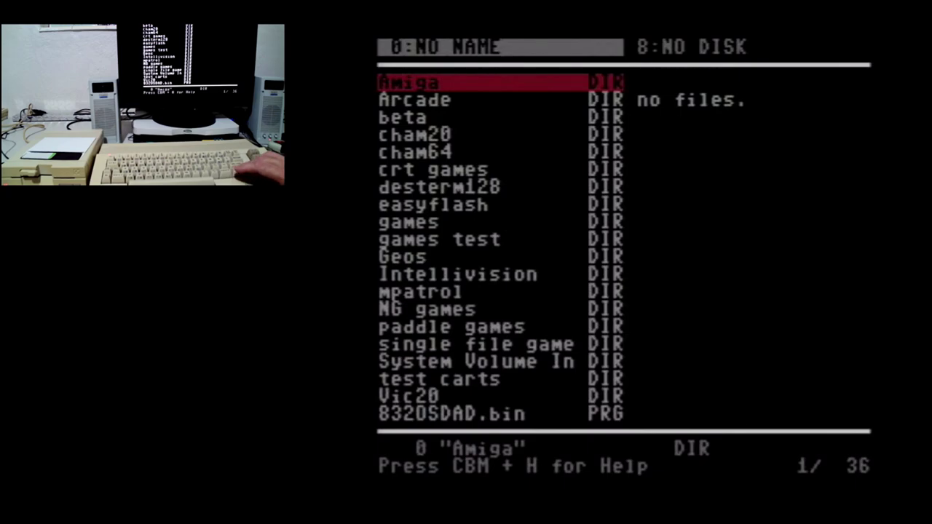
# Step: Enter the Vic20 folder and move through doom.d64 to the Frogger07-16k.d6 file
pyautogui.press('Down')
pyautogui.press('Down')
pyautogui.press('Down')
pyautogui.press('Down')
pyautogui.press('Down')
pyautogui.press('Down')
pyautogui.press('Down')
pyautogui.press('Down')
pyautogui.press('Down')
pyautogui.press('Down')
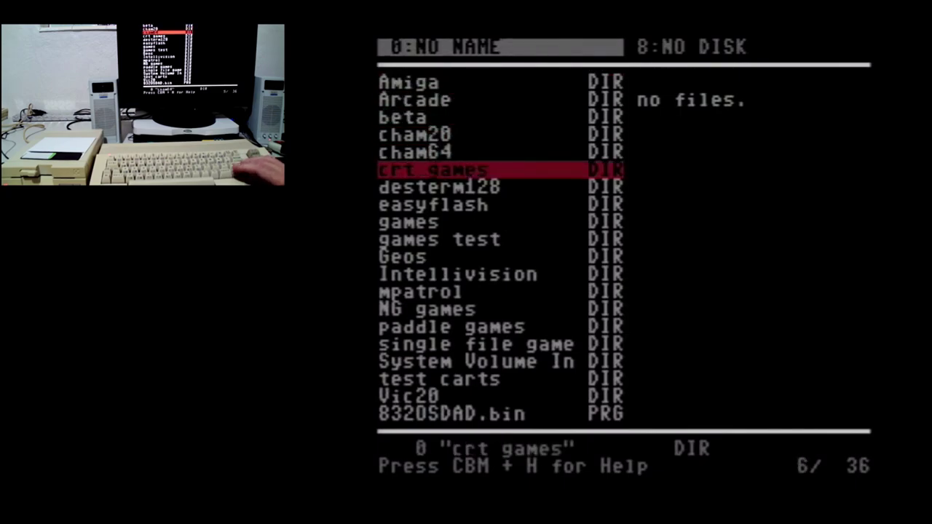
pyautogui.press('Down')
pyautogui.press('Down')
pyautogui.press('Down')
pyautogui.press('Down')
pyautogui.press('Down')
pyautogui.press('Down')
pyautogui.press('Down')
pyautogui.press('Down')
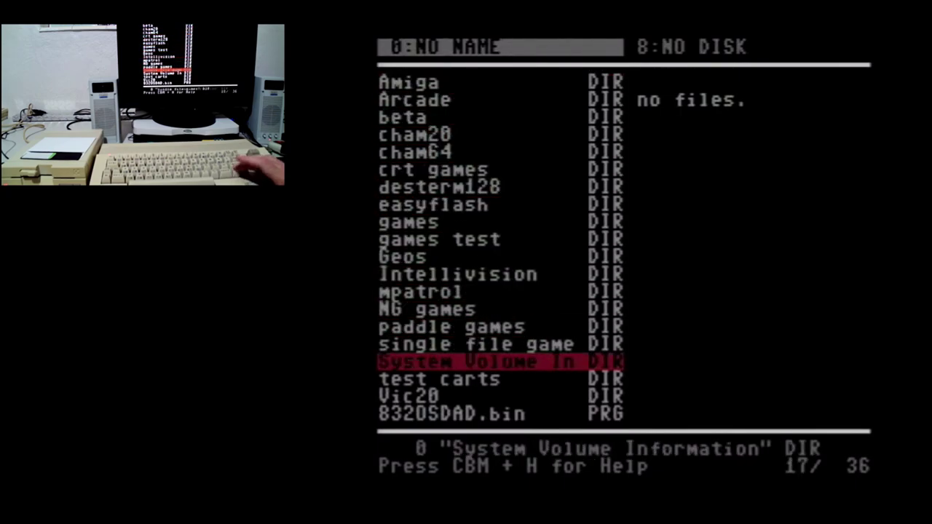
pyautogui.press('Return')
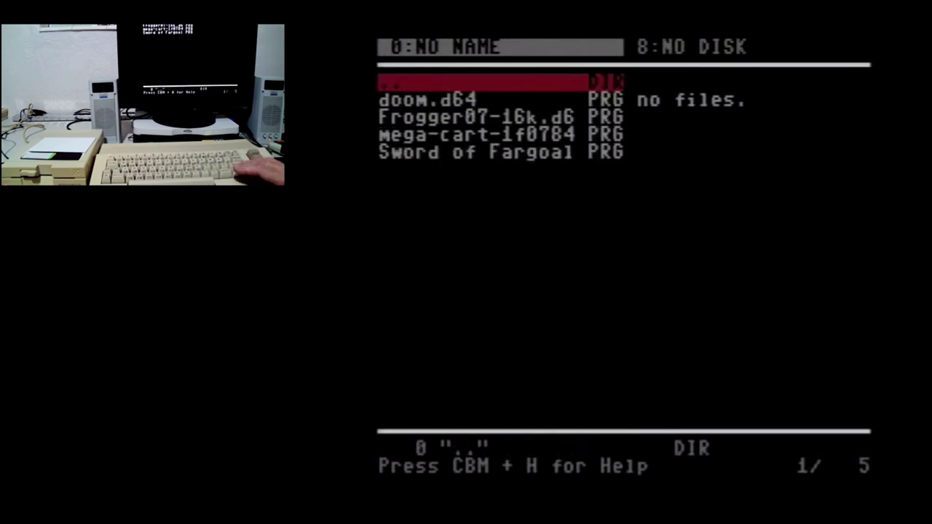
pyautogui.press('Down')
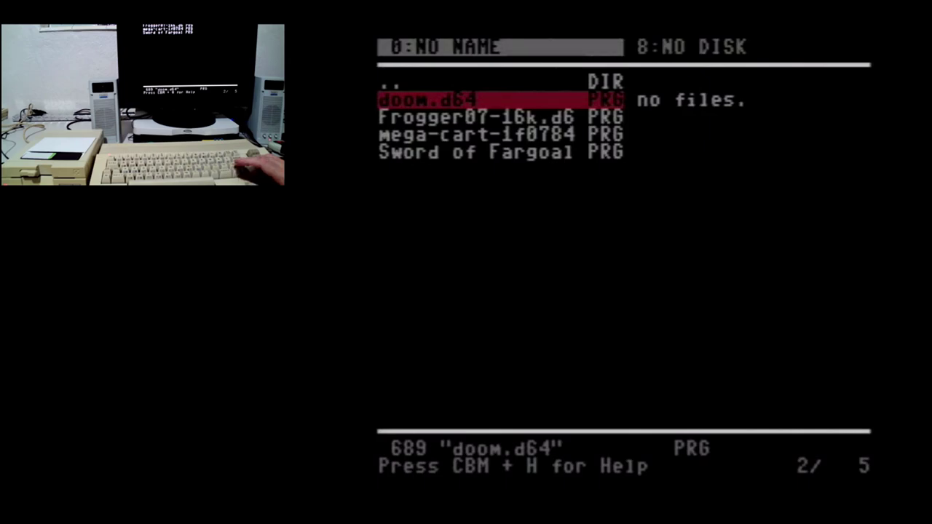
pyautogui.press('Down')
pyautogui.press('Down')
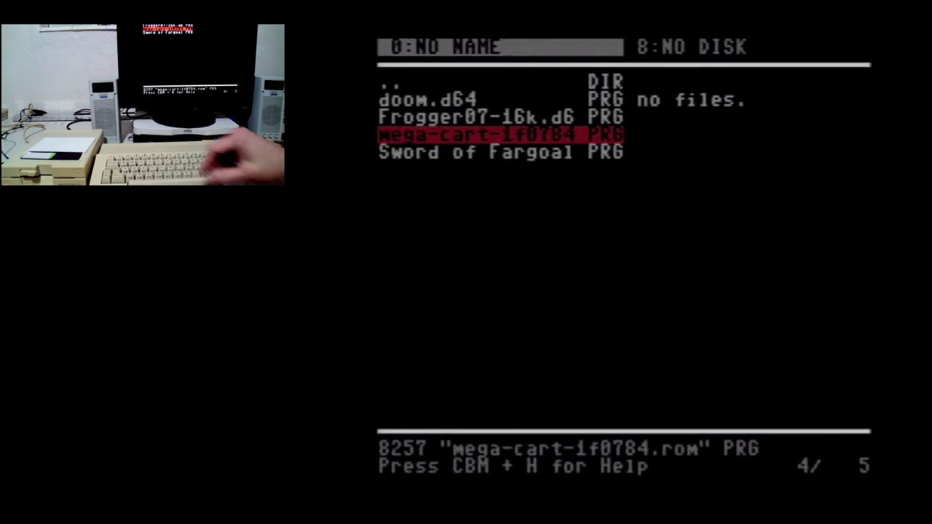
# Step: From the main menu's Launch Core list, start slot [c] VIC20 chameleon64
pyautogui.press('Escape')
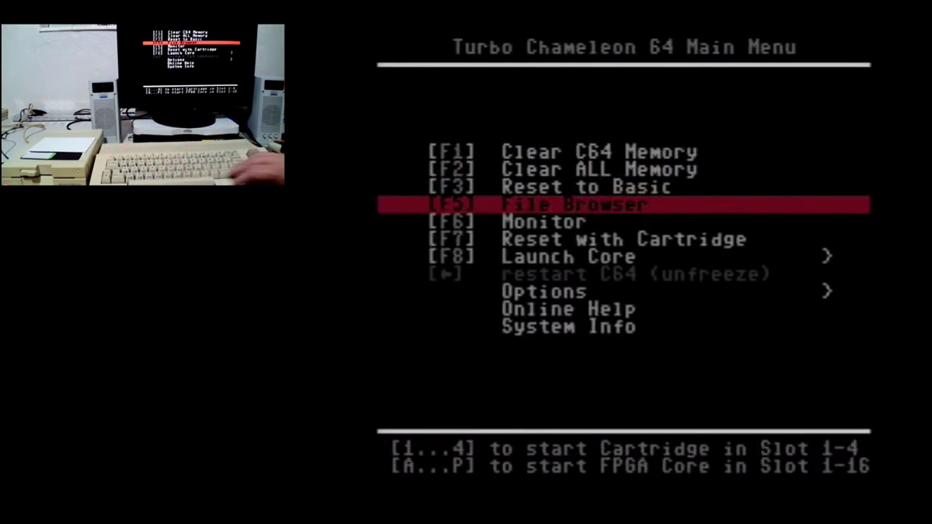
pyautogui.press('Down')
pyautogui.press('Down')
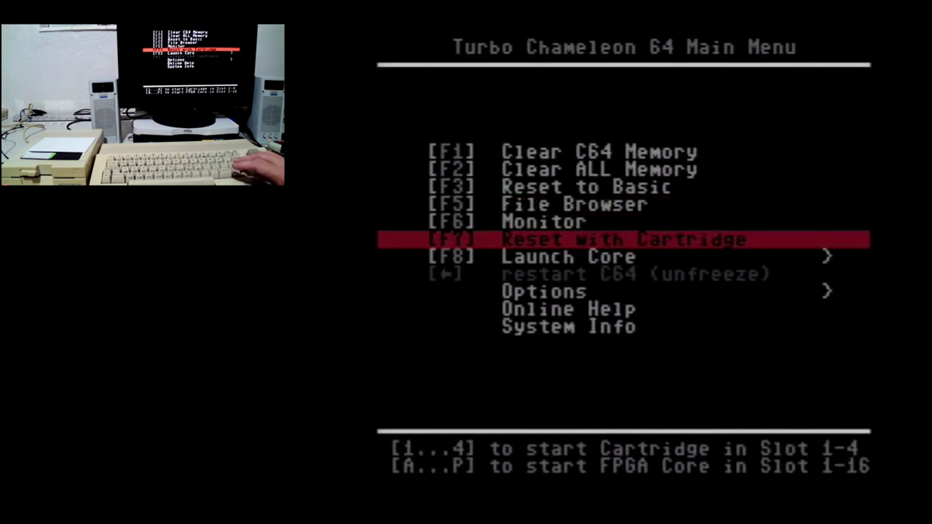
pyautogui.press('Down')
pyautogui.press('Return')
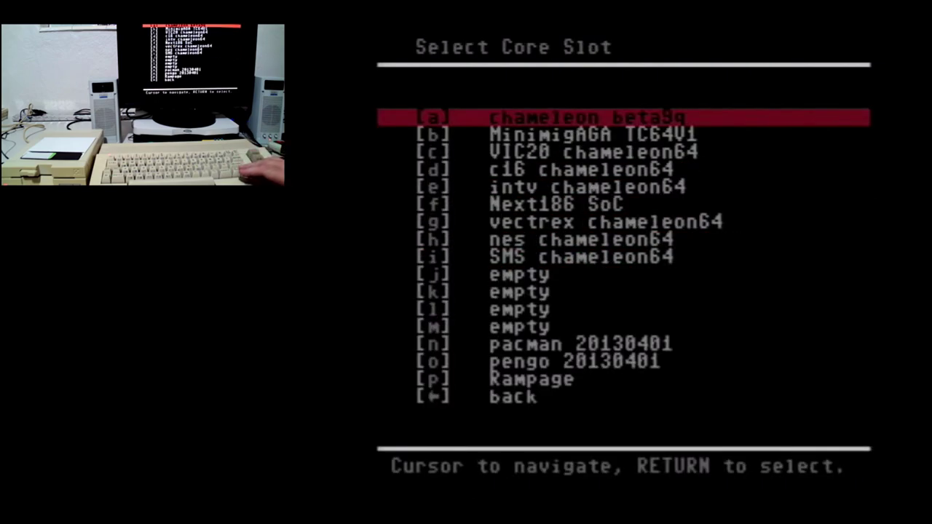
pyautogui.press('Down')
pyautogui.press('Down')
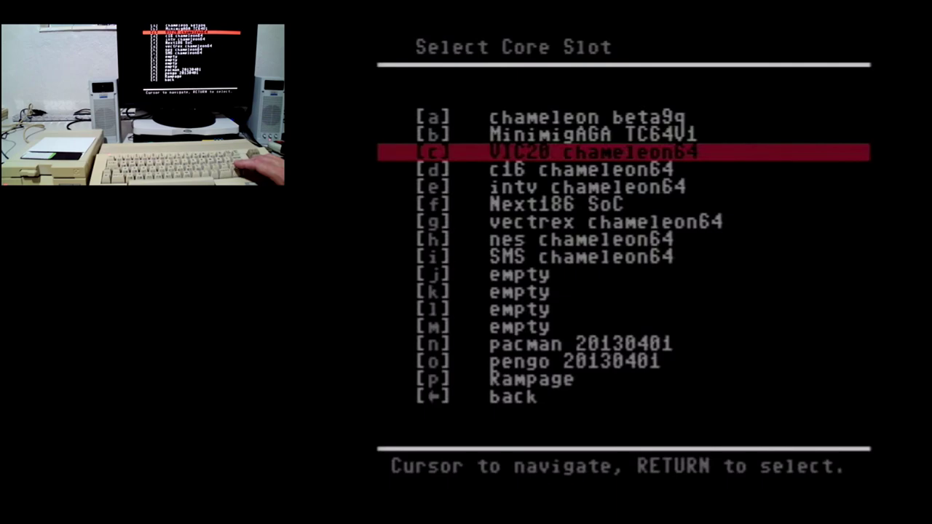
pyautogui.press('Return')
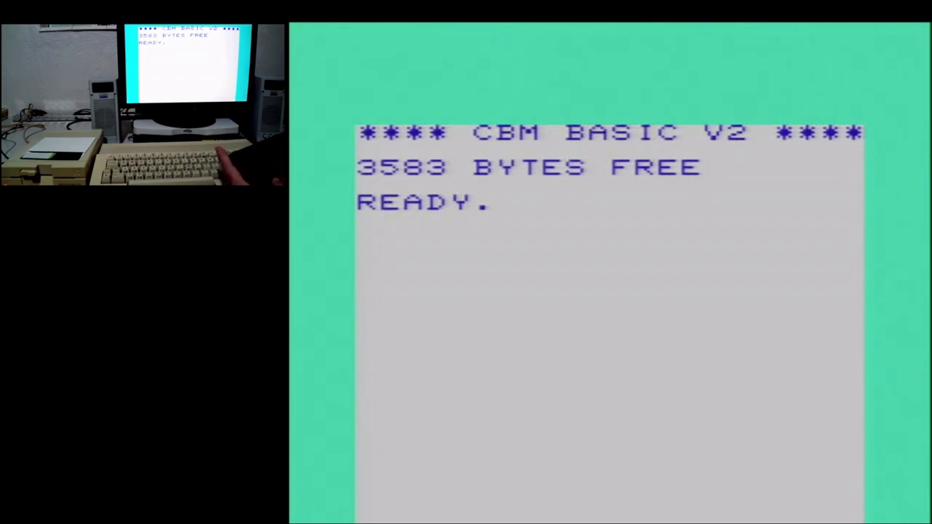
# Step: Toggle the VIC-20 core's OSD menu with F12 twice, leaving it open the third time
pyautogui.press('F12')
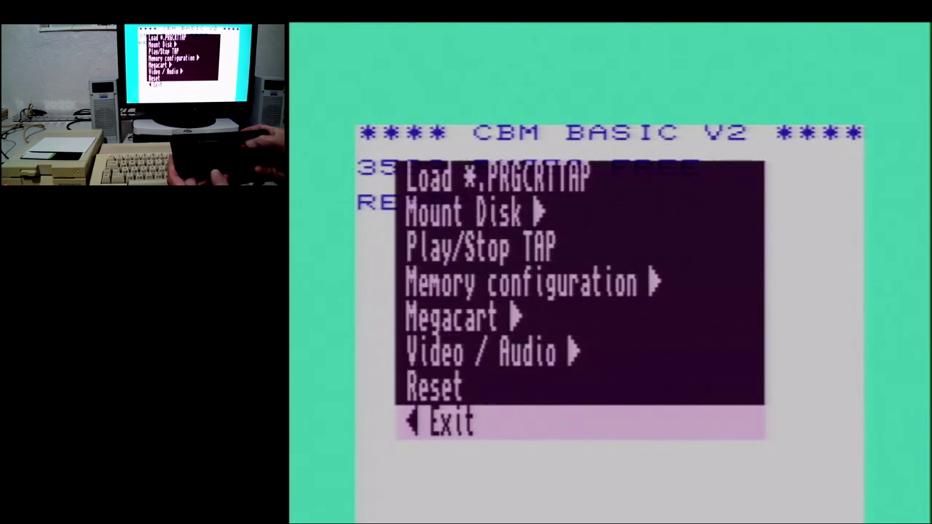
pyautogui.press('Return')
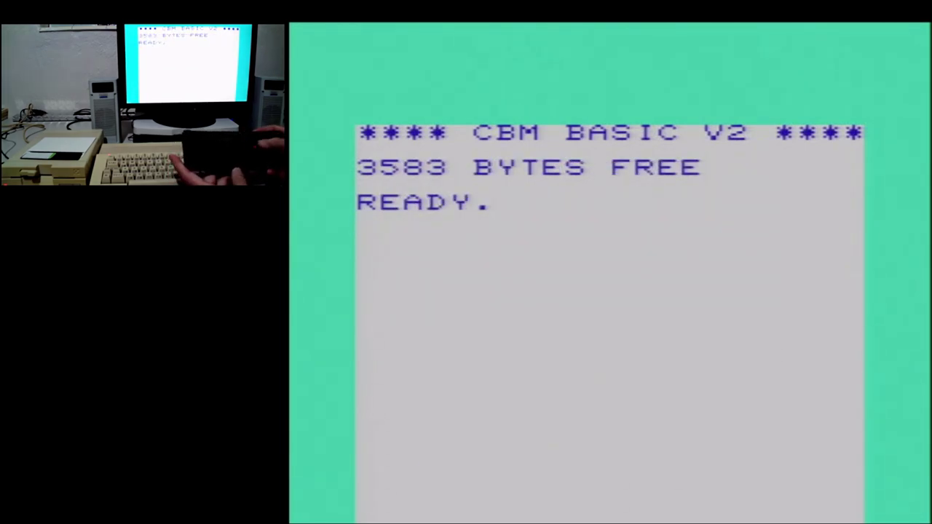
pyautogui.press('F12')
pyautogui.press('Return')
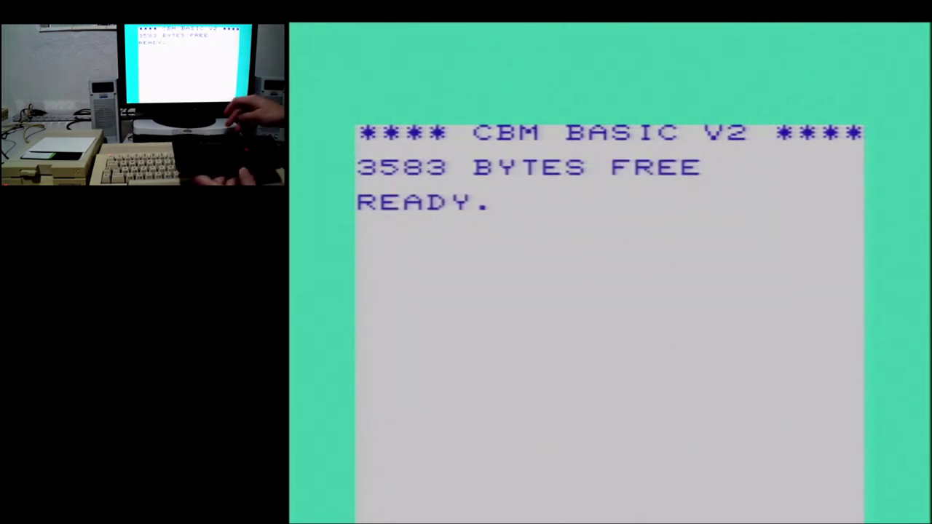
pyautogui.press('F12')
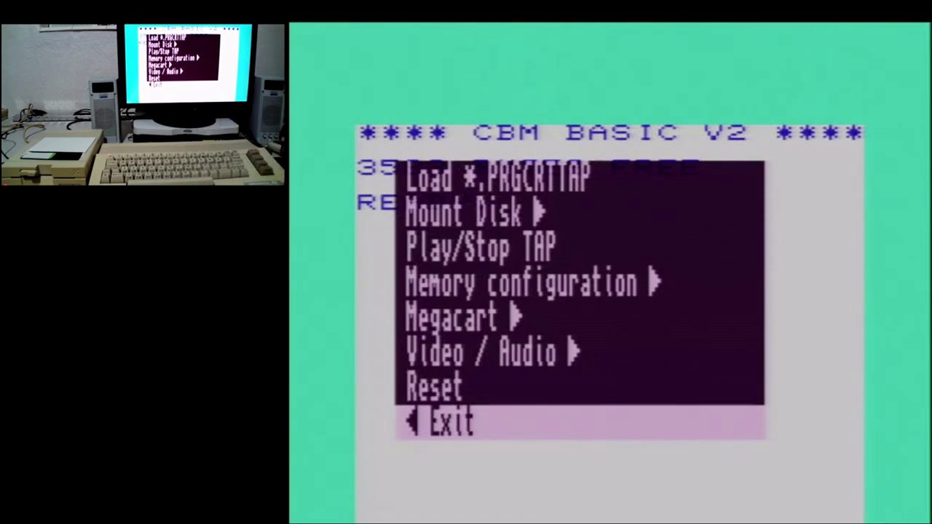
# Step: Browse the OSD entries, exit the menu and start a new line at the READY prompt
pyautogui.press('Up')
pyautogui.press('Up')
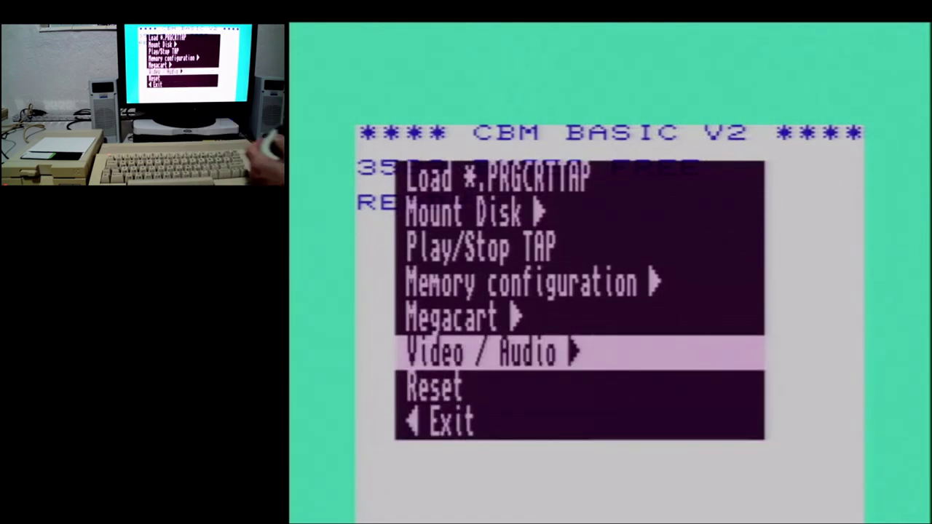
pyautogui.press('Up')
pyautogui.press('Up')
pyautogui.press('Up')
pyautogui.press('Down')
pyautogui.press('Down')
pyautogui.press('Down')
pyautogui.press('Down')
pyautogui.press('Down')
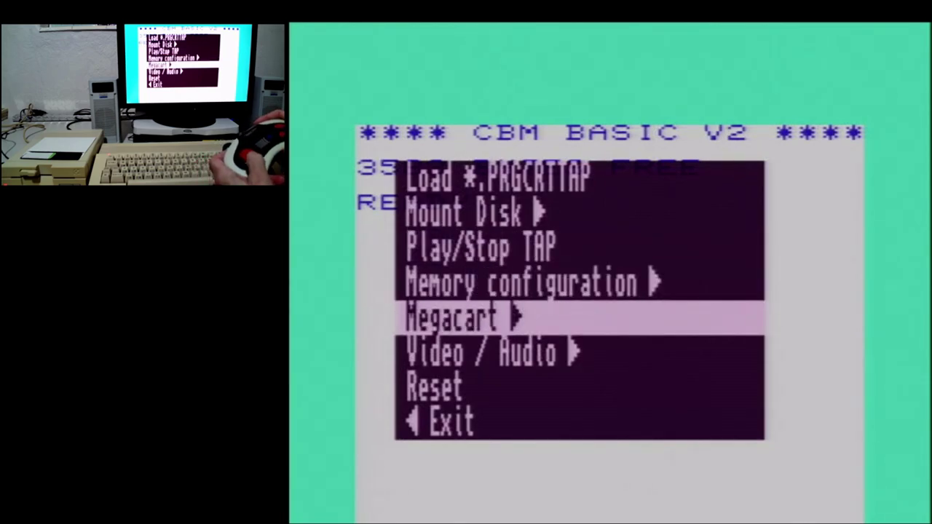
pyautogui.press('Up')
pyautogui.press('Up')
pyautogui.press('Up')
pyautogui.press('Up')
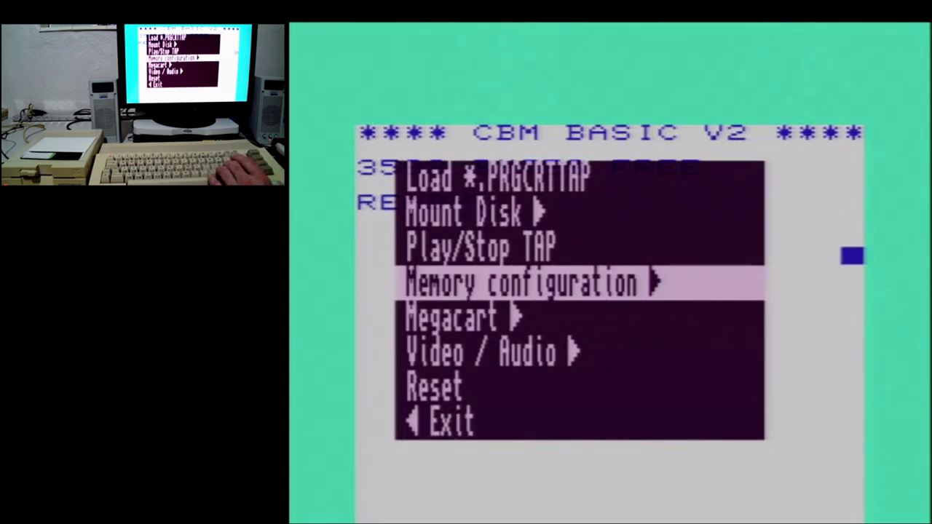
pyautogui.press('Escape')
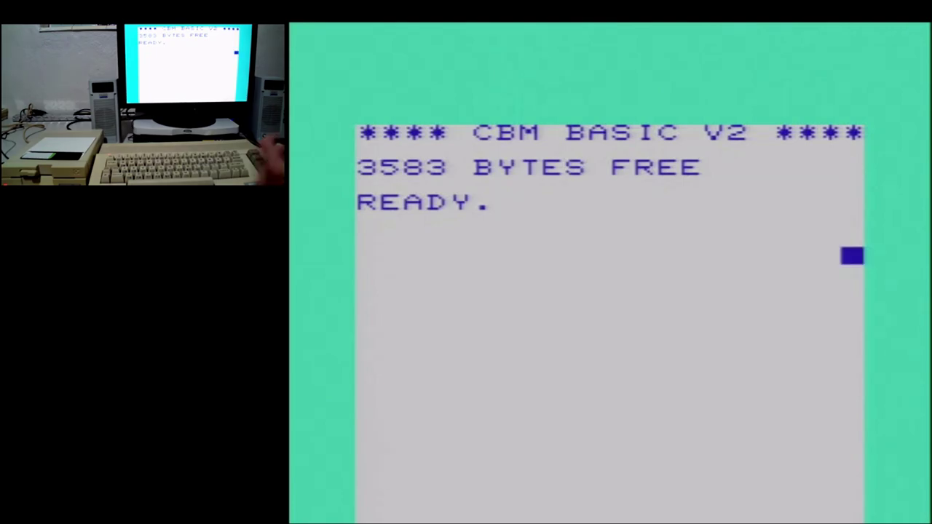
pyautogui.press('Return')
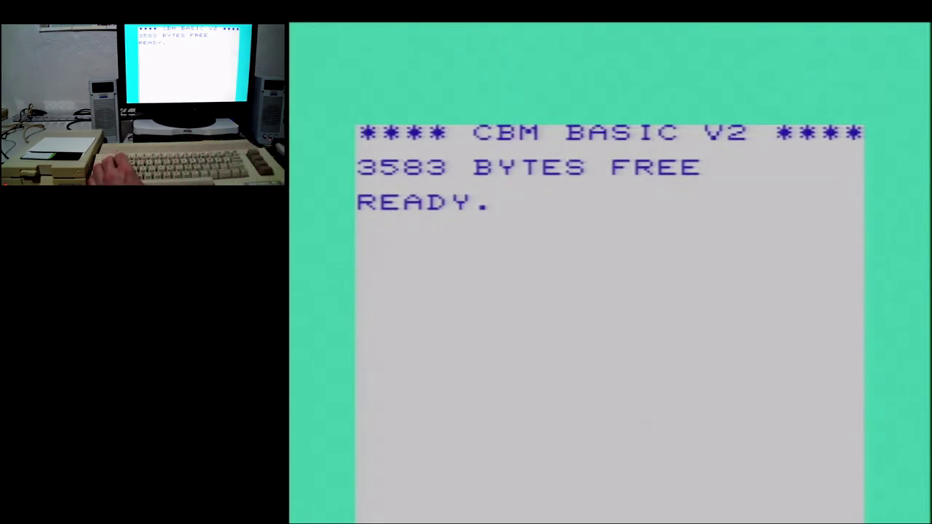
# Step: Enter HI YOUTUBE! at the READY prompt, which BASIC rejects with ?SYNTAX ERROR
pyautogui.write('|I')
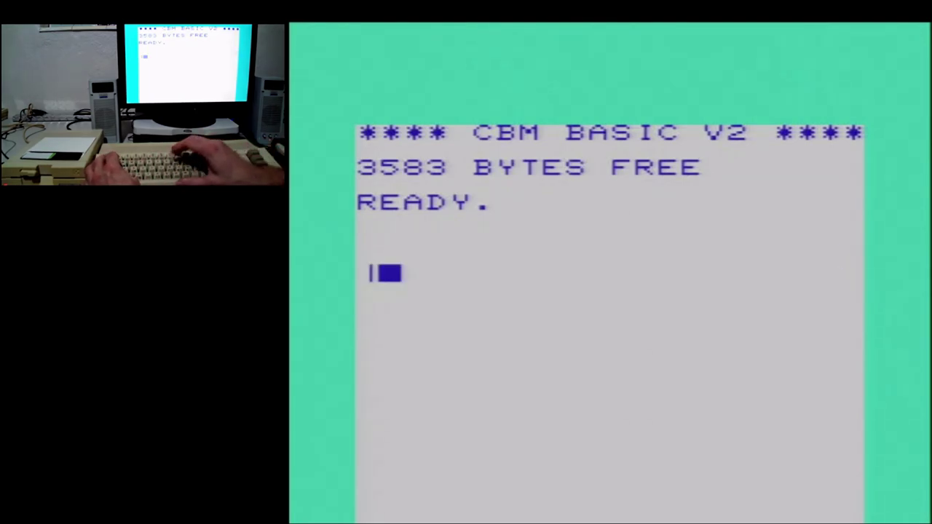
pyautogui.press('BackSpace')
pyautogui.press('BackSpace')
pyautogui.write('HI YOU')
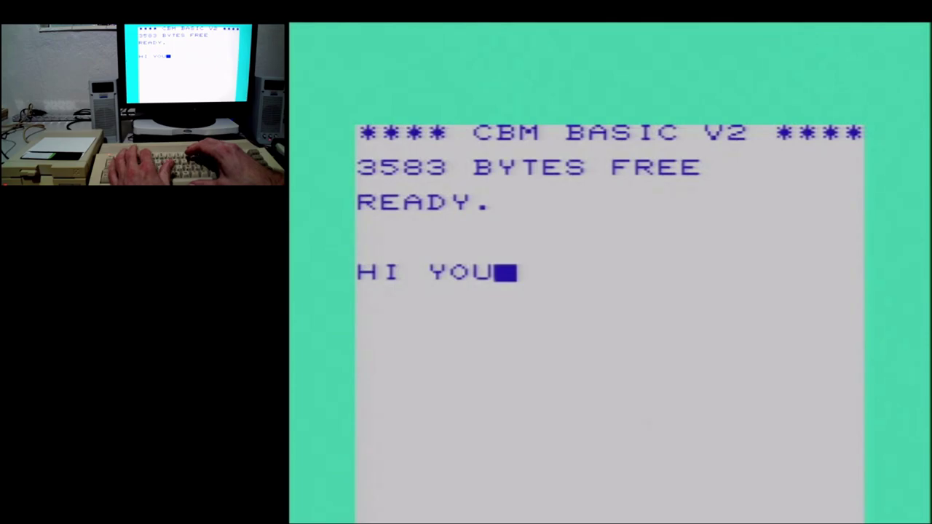
pyautogui.write('TUBE!')
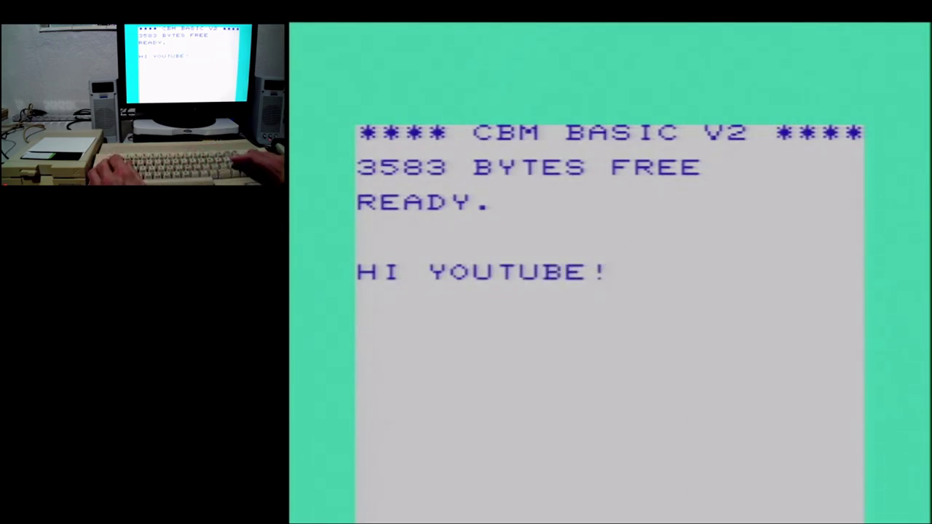
pyautogui.press('Return')
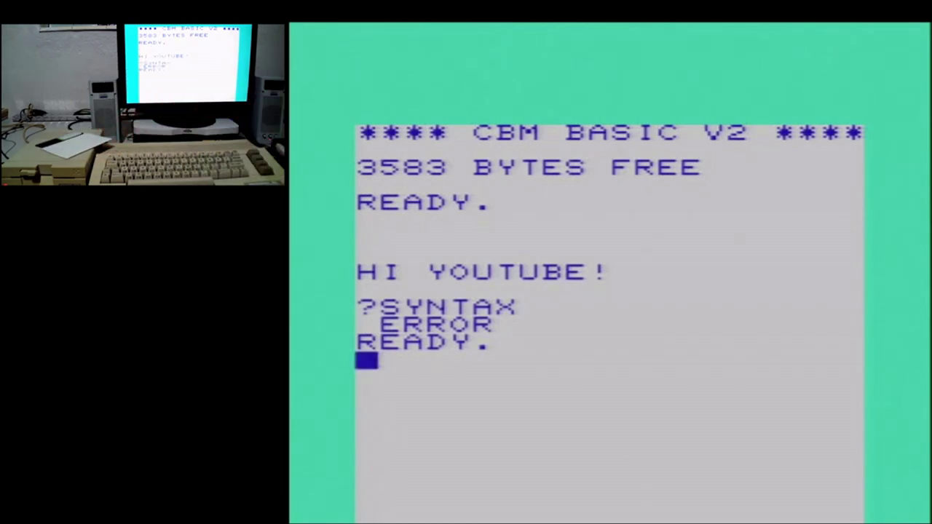
# Step: Set Memory configuration's 8K+ RAM Cartridge to 16K
pyautogui.press('F12')
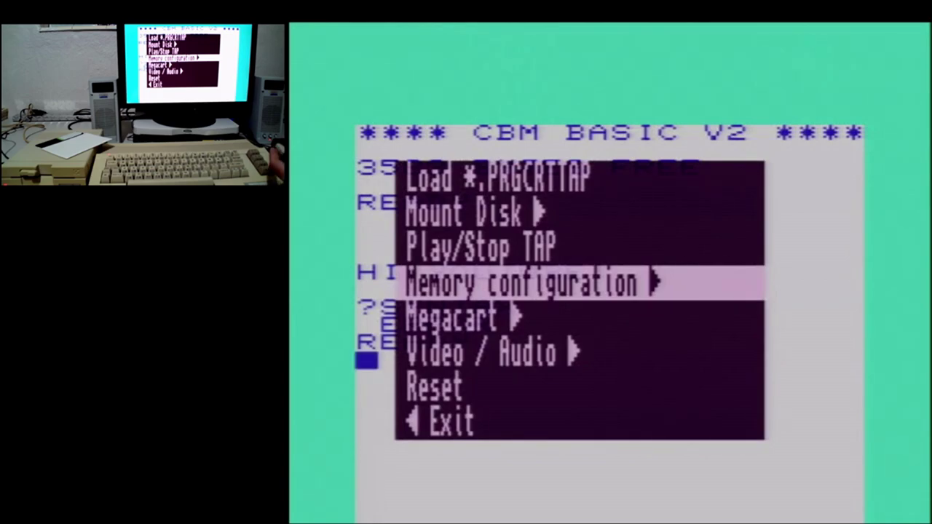
pyautogui.press('Return')
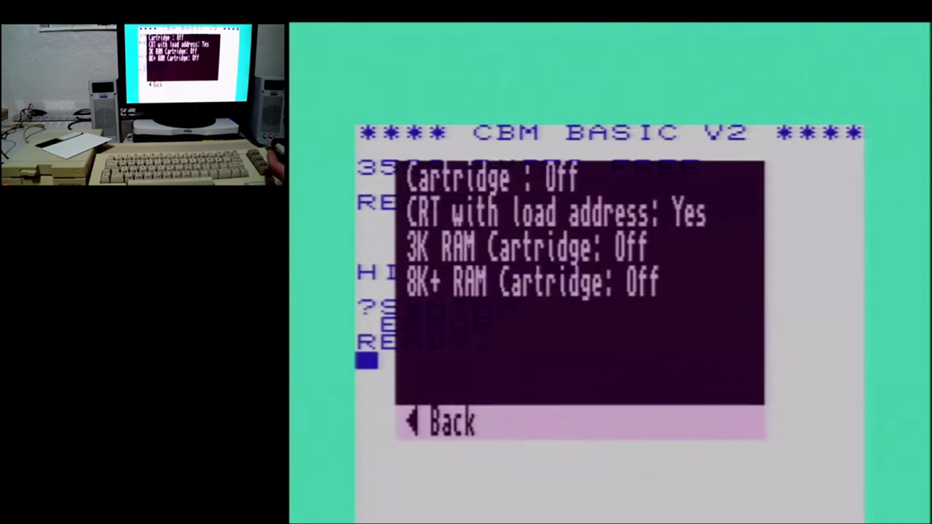
pyautogui.press('Up')
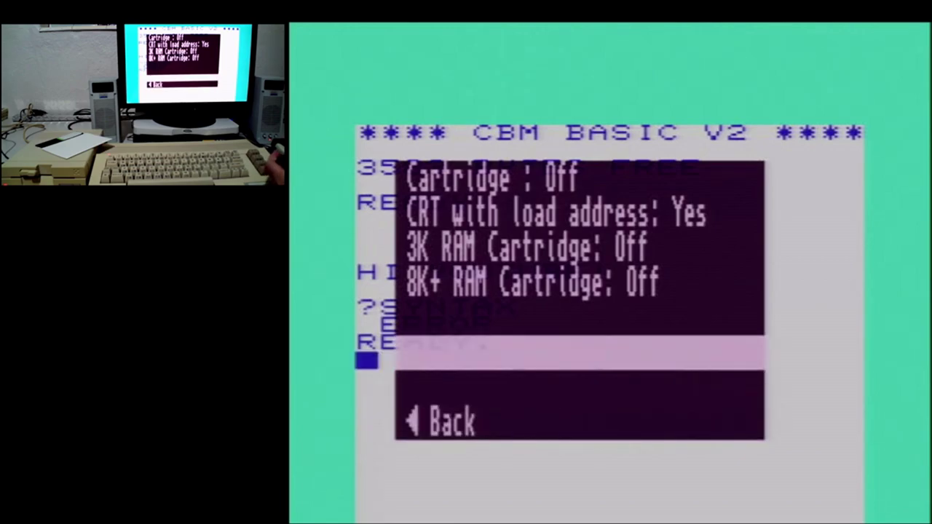
pyautogui.press('Return')
pyautogui.press('Return')
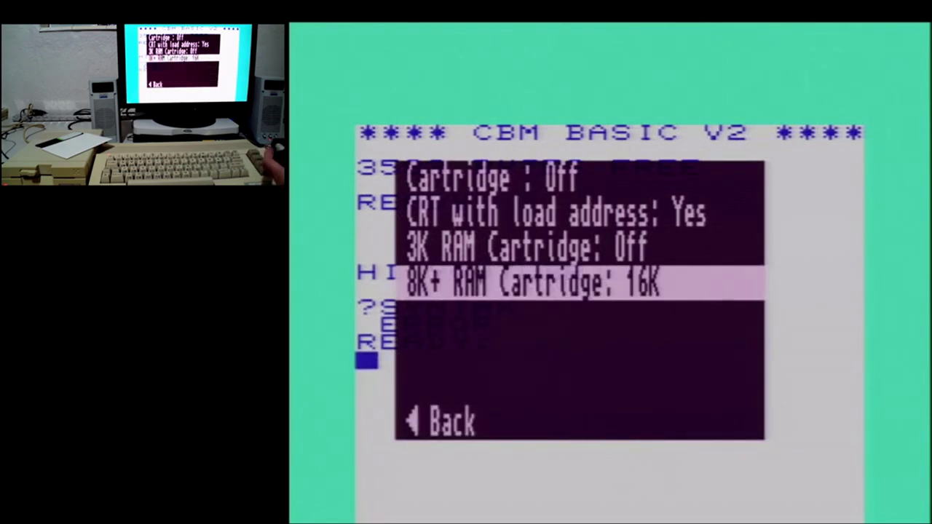
pyautogui.press('Down')
pyautogui.press('Down')
pyautogui.press('Down')
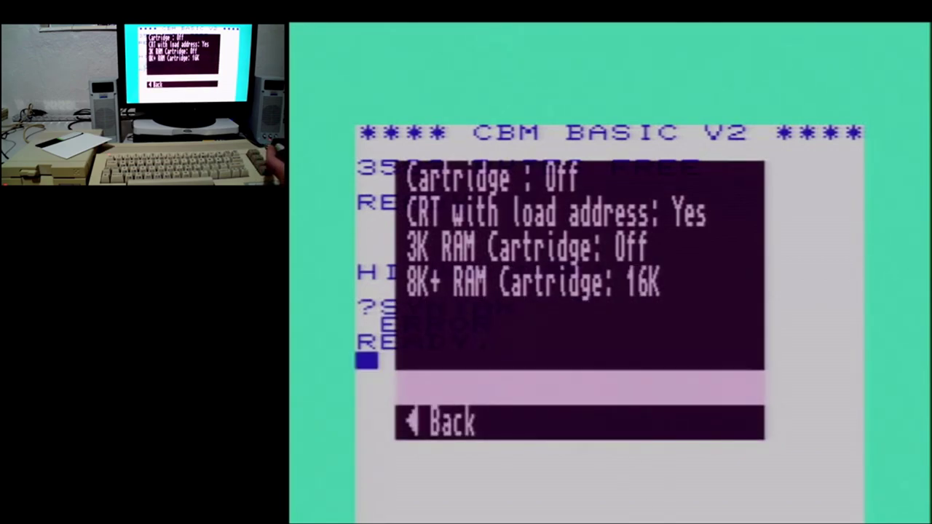
pyautogui.press('Down')
pyautogui.press('Return')
# Step: Switch Video / Audio's video standard from PAL to NTSC
pyautogui.press('Up')
pyautogui.press('Up')
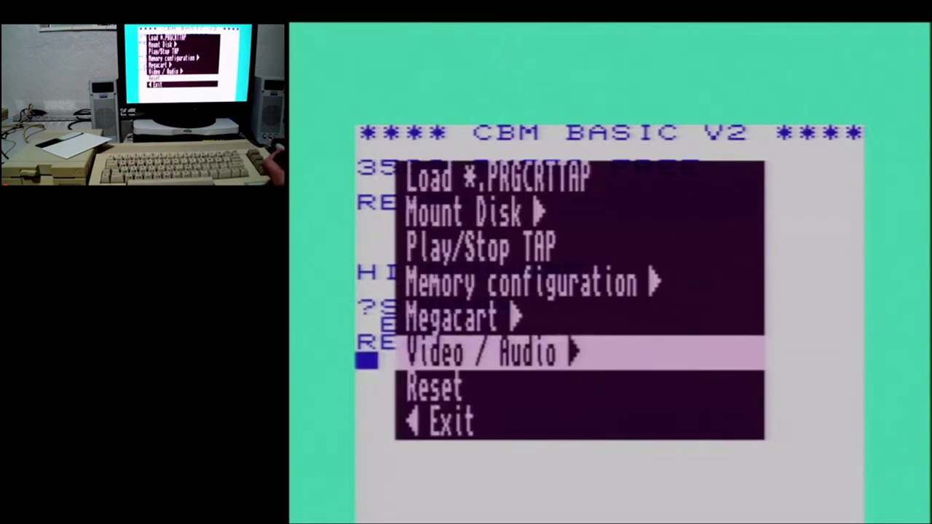
pyautogui.press('Return')
pyautogui.press('Up')
pyautogui.press('Up')
pyautogui.press('Up')
pyautogui.press('Up')
pyautogui.press('Up')
pyautogui.press('Up')
pyautogui.press('Up')
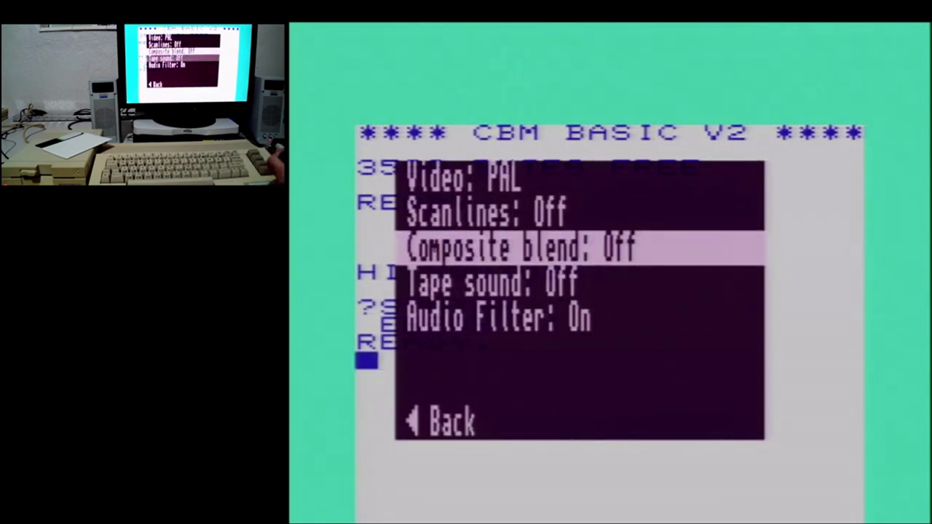
pyautogui.press('Return')
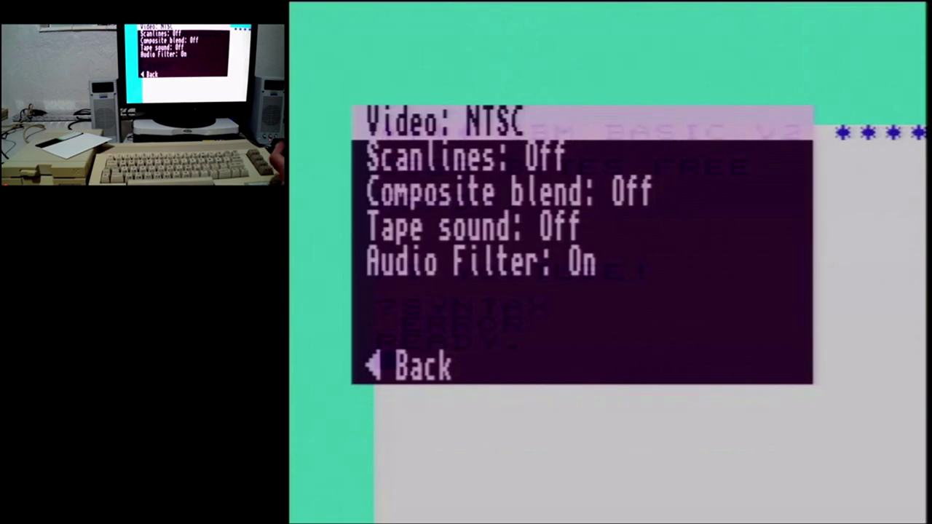
pyautogui.press('Down')
pyautogui.press('Down')
pyautogui.press('Down')
pyautogui.press('Down')
pyautogui.press('Down')
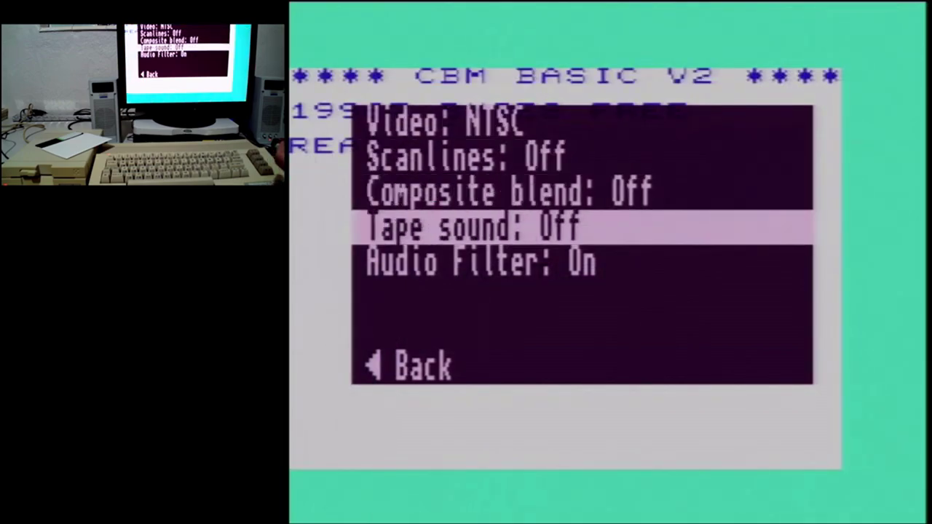
pyautogui.press('Down')
pyautogui.press('Return')
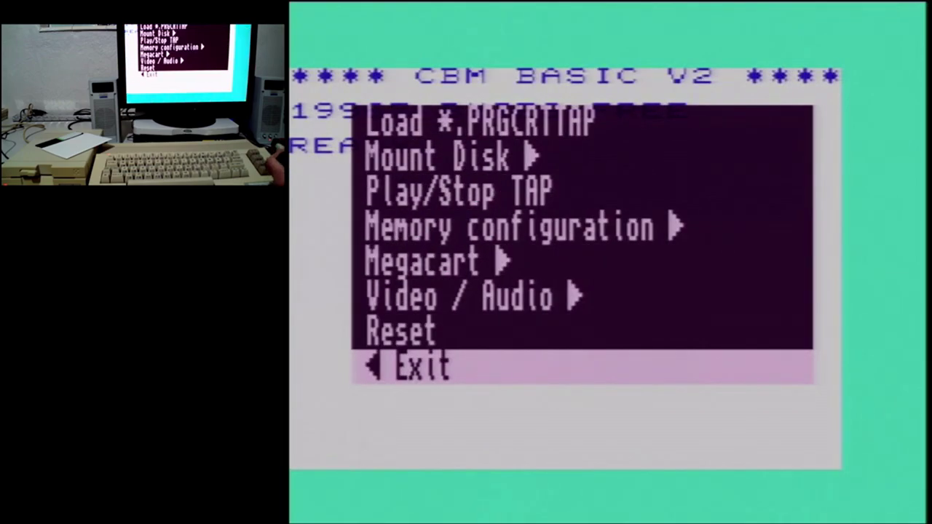
# Step: Recheck the 16K expansion in Memory configuration, then exit to BASIC
pyautogui.press('Up')
pyautogui.press('Up')
pyautogui.press('Up')
pyautogui.press('Up')
pyautogui.press('Return')
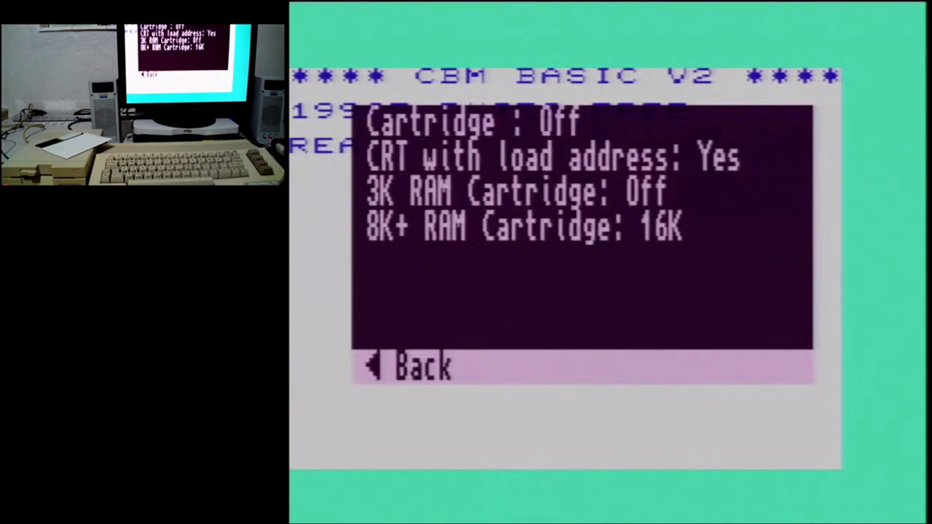
pyautogui.press('Escape')
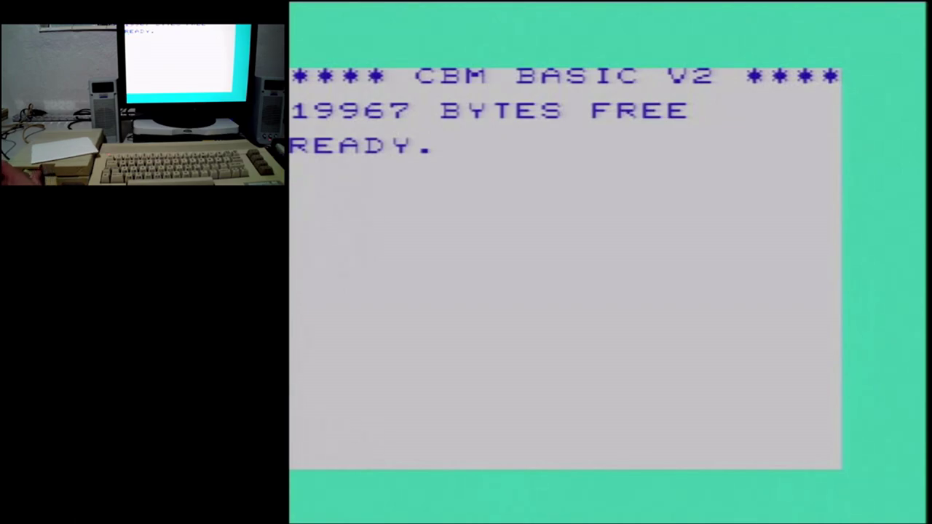
# Step: Load the first disk program with LOAD"*",8,8 and RUN it to start Sword of Fargoal
pyautogui.write('L')
pyautogui.hotkey('shift', 'o')
pyautogui.write('"*')
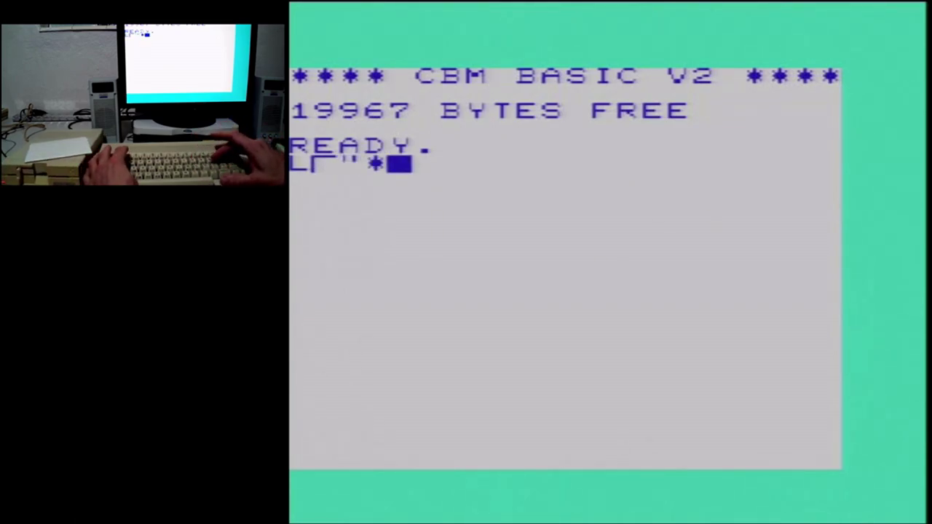
pyautogui.write('",8,8')
pyautogui.press('Return')
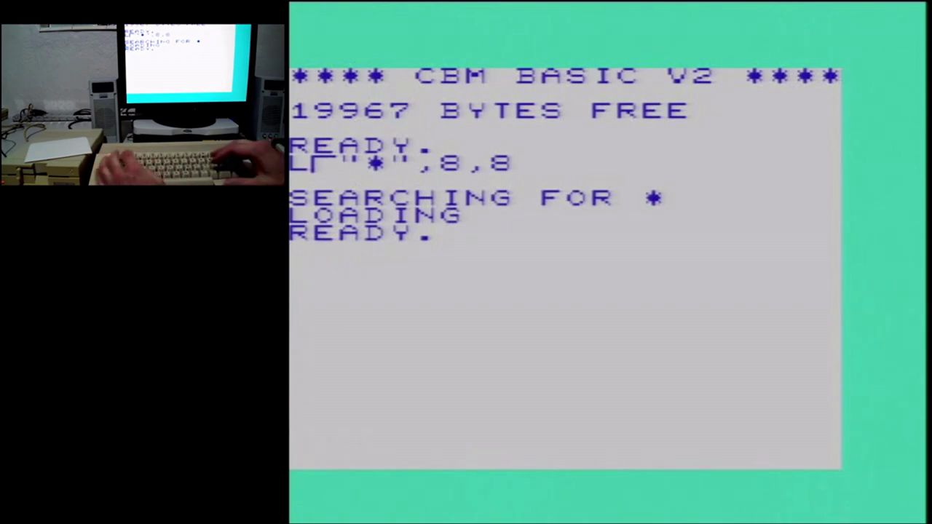
pyautogui.write('RUN')
pyautogui.press('Return')
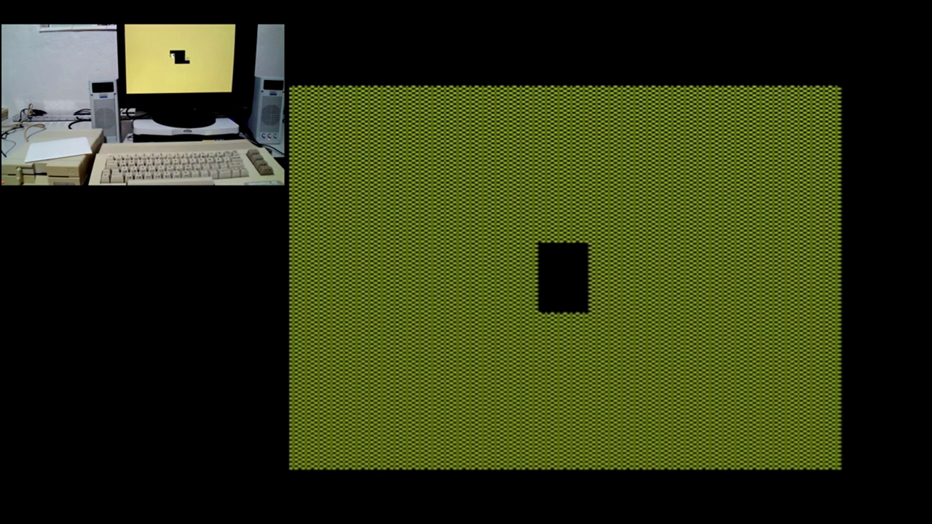
# Step: Walk the hero up through the dark room into the brick corridor
pyautogui.press('7')
pyautogui.press('8')
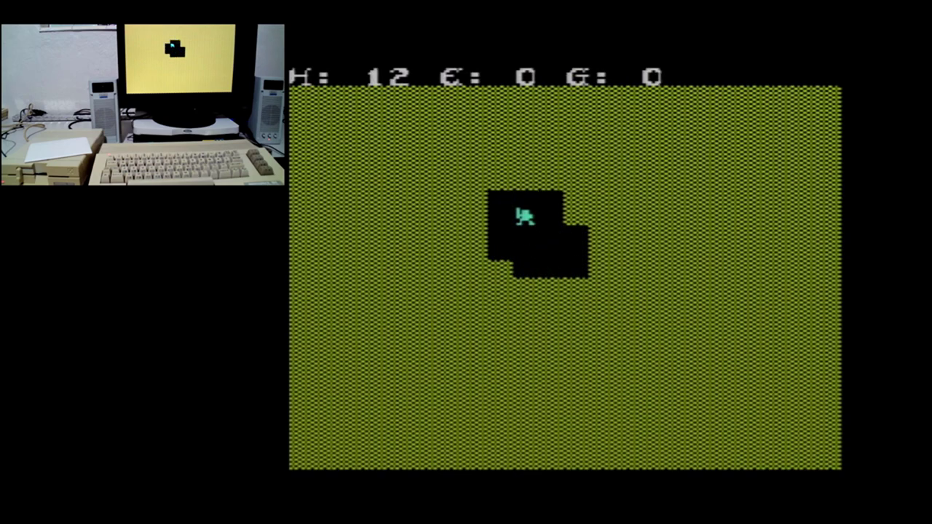
pyautogui.press('9')
pyautogui.press('8')
pyautogui.press('8')
pyautogui.press('8')
pyautogui.press('8')
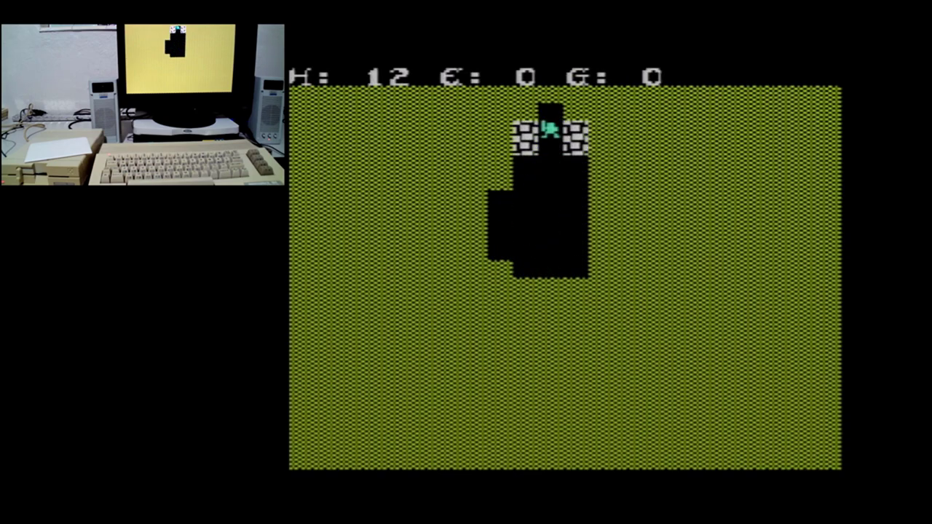
pyautogui.press('8')
# Step: Collect treasure up to 42 gold and step onto the white werebear figure
pyautogui.press('4')
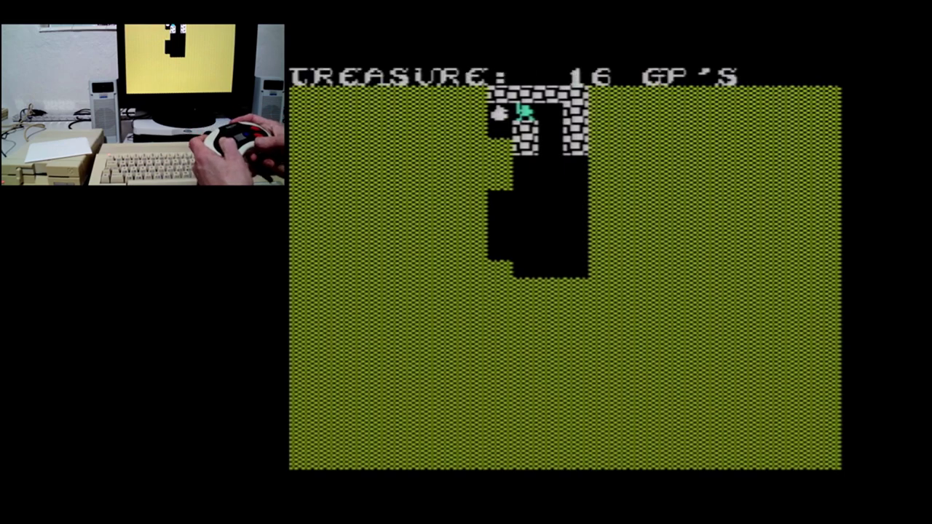
pyautogui.press('4')
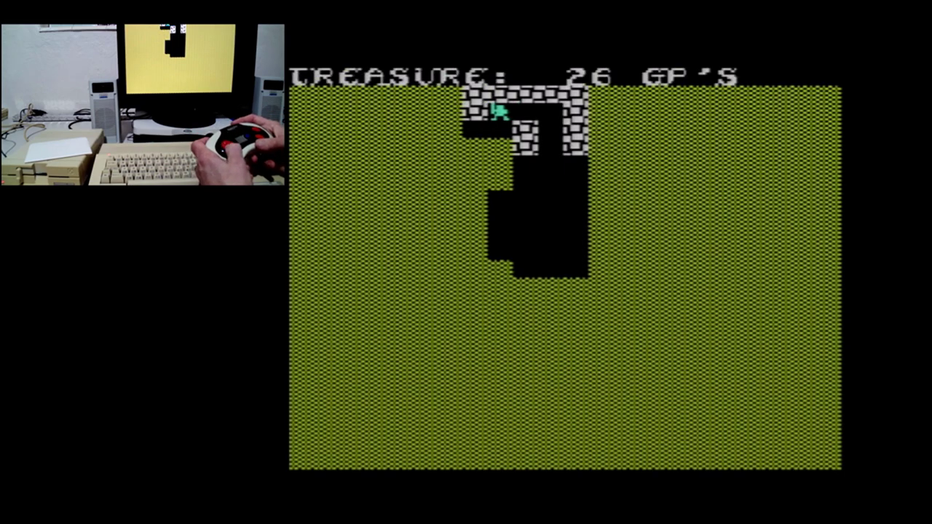
pyautogui.press('2')
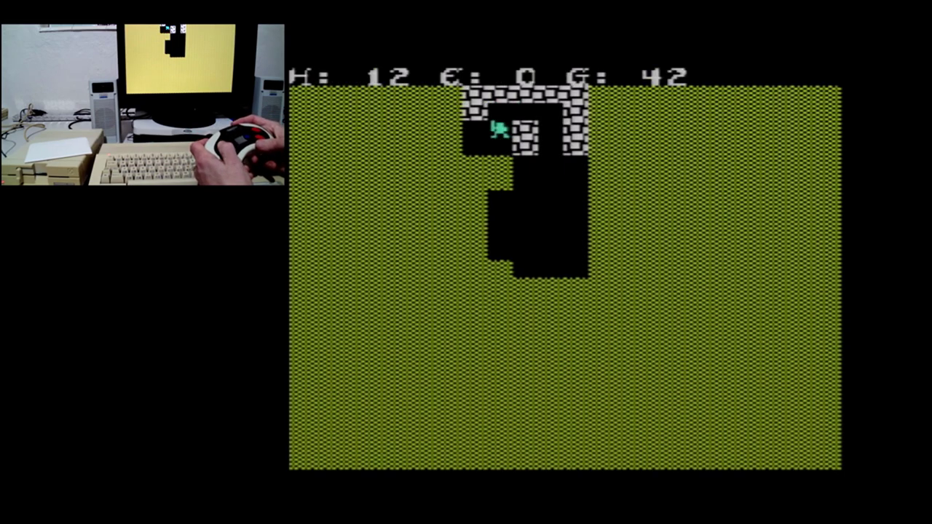
pyautogui.press('4')
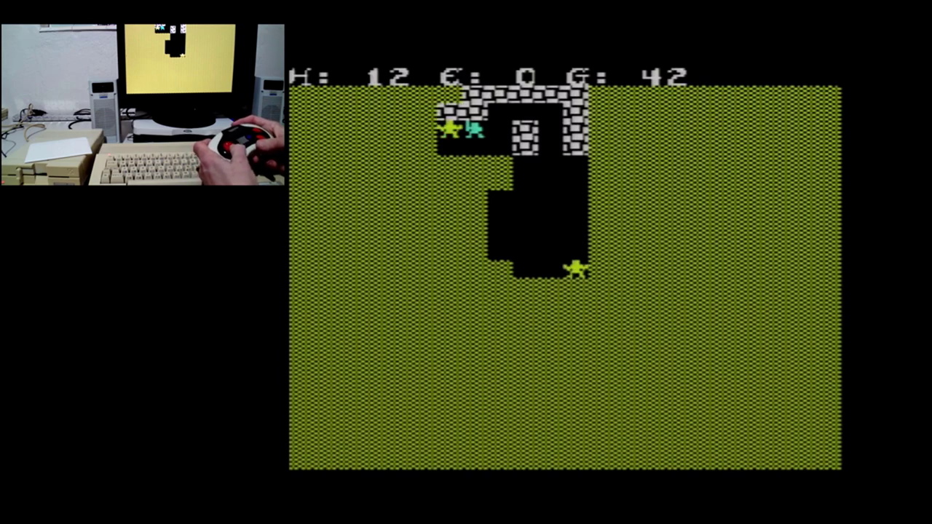
pyautogui.press('1')
pyautogui.press('7')
pyautogui.press('3')
pyautogui.press('7')
pyautogui.press('6')
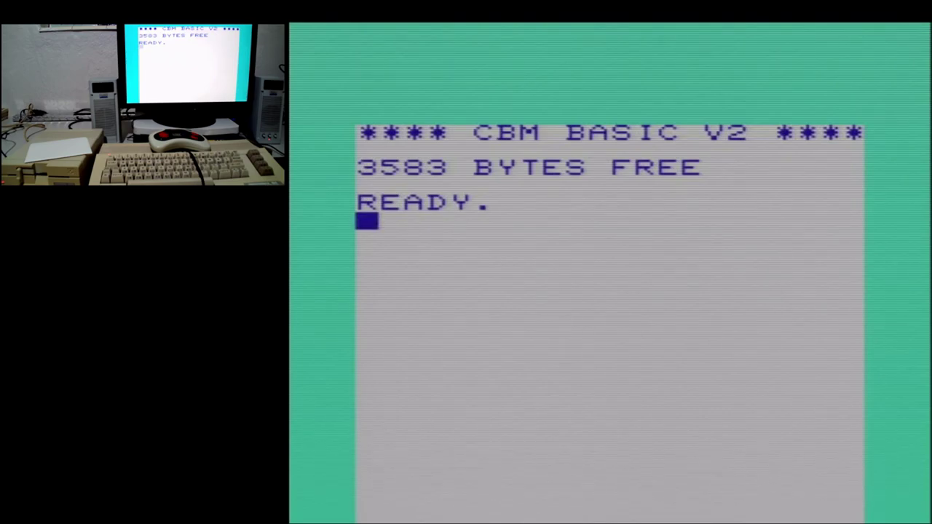
# Step: View the Load *.PRG/CRT/TAP file list with Sword of Fargoal, then go Back to the main menu
pyautogui.press('F12')
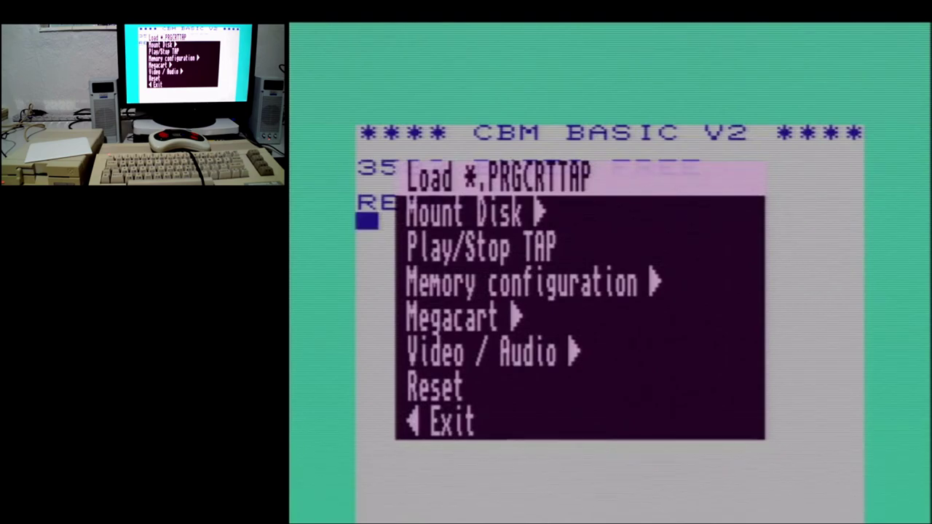
pyautogui.press('Return')
pyautogui.press('Down')
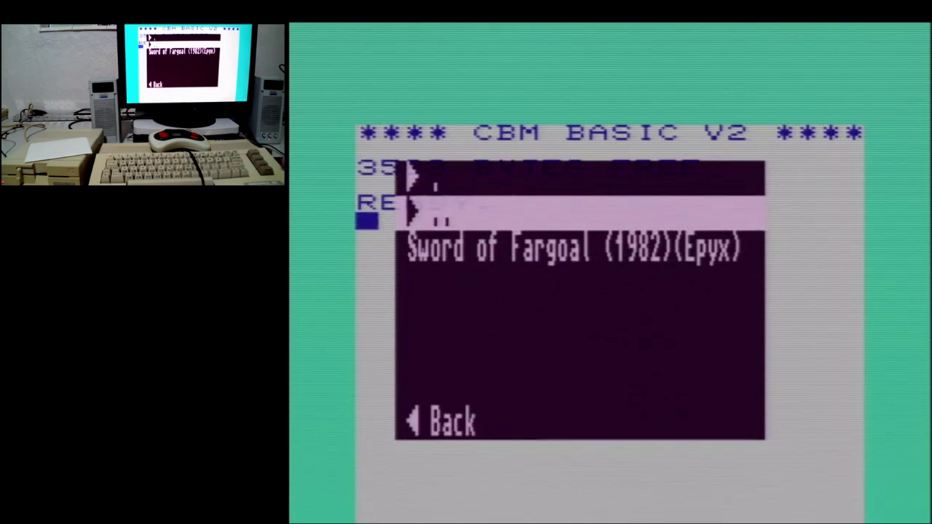
pyautogui.press('Down')
pyautogui.press('Down')
pyautogui.press('Down')
pyautogui.press('Down')
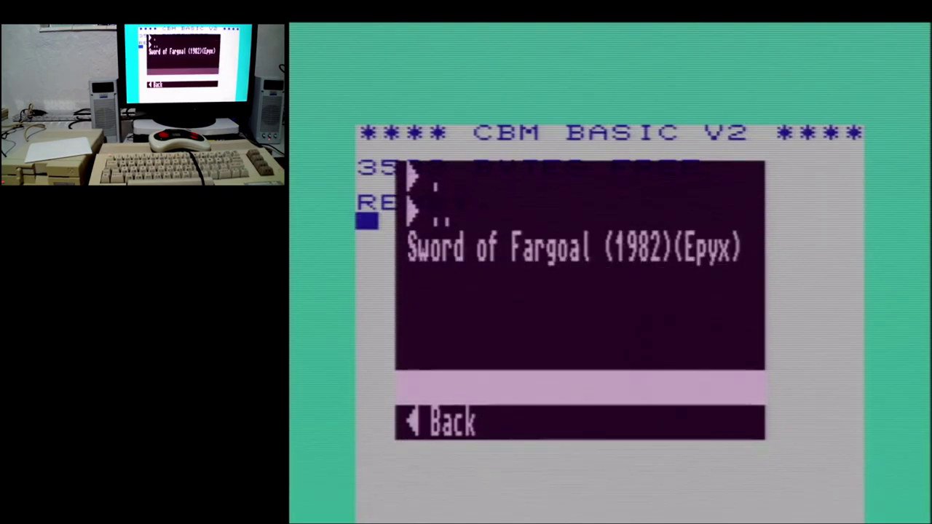
pyautogui.press('Down')
pyautogui.press('Return')
pyautogui.press('Up')
pyautogui.press('Up')
pyautogui.press('Up')
pyautogui.press('Up')
pyautogui.press('Up')
pyautogui.press('Up')
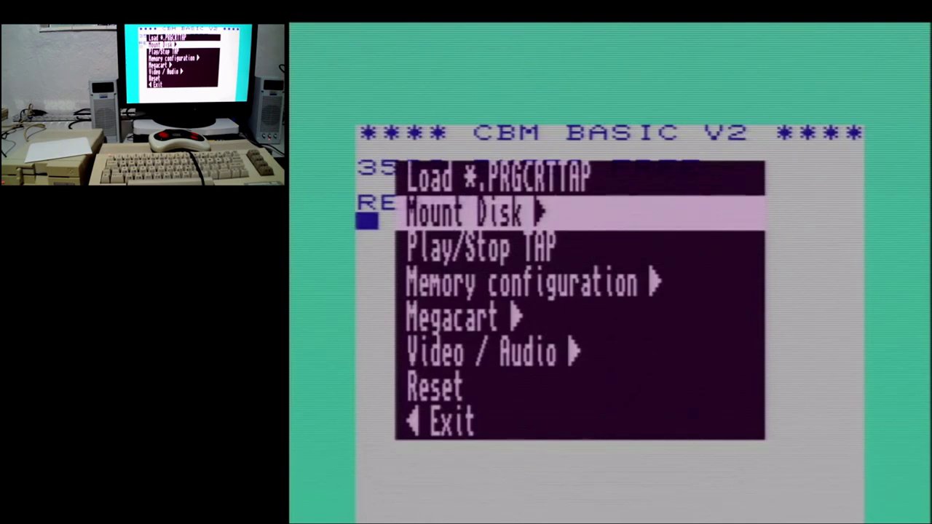
pyautogui.press('Return')
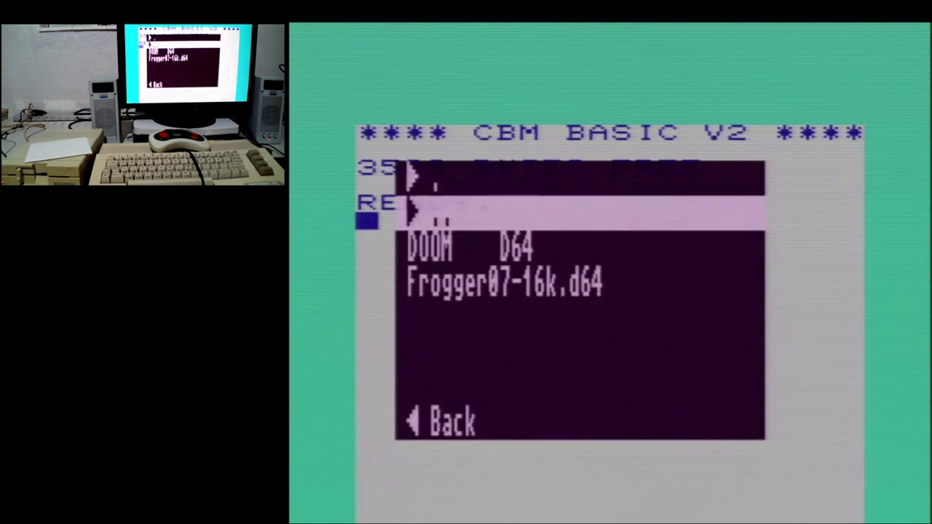
pyautogui.press('Down')
pyautogui.press('Down')
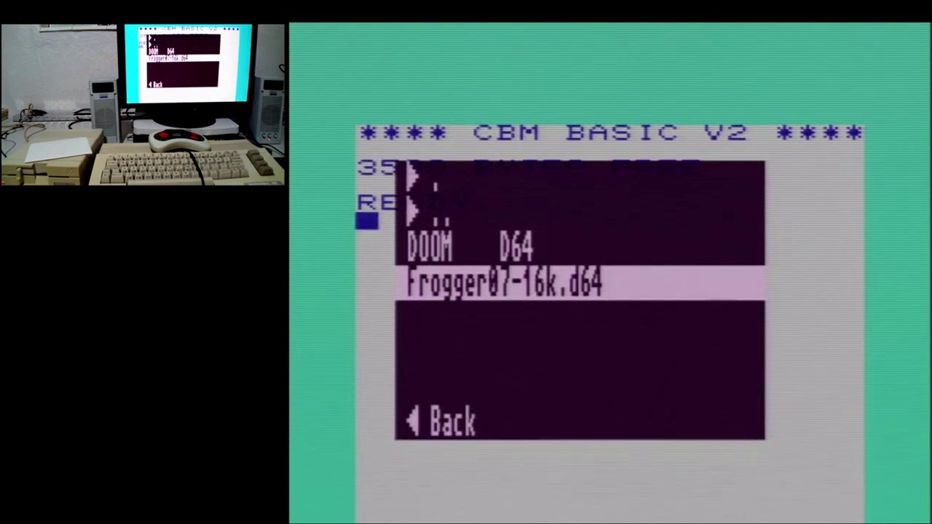
pyautogui.press('Down')
pyautogui.press('Return')
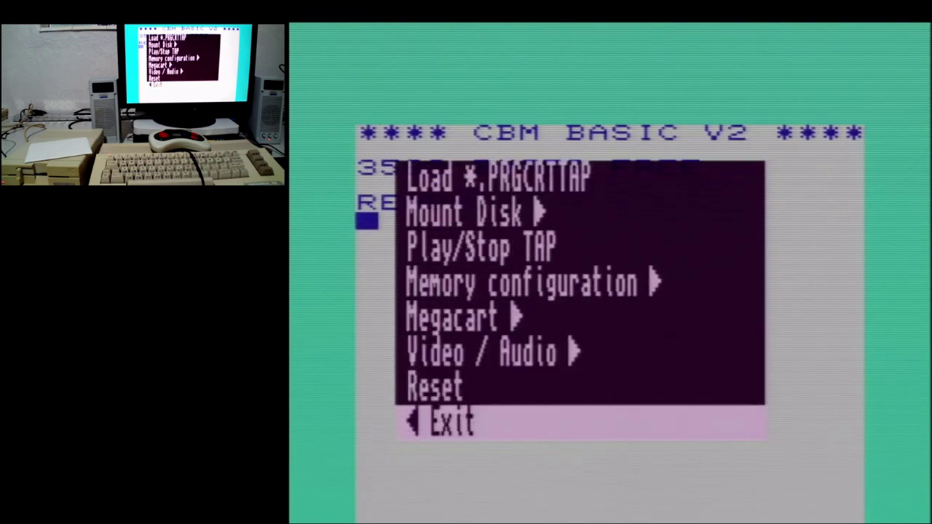
pyautogui.press('Up')
pyautogui.press('Up')
pyautogui.press('Up')
pyautogui.press('Up')
pyautogui.press('Up')
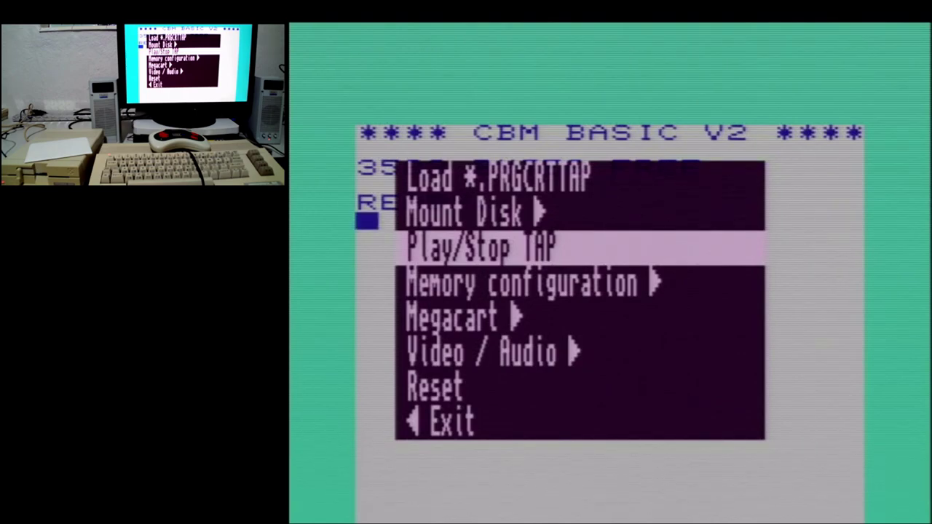
pyautogui.press('Down')
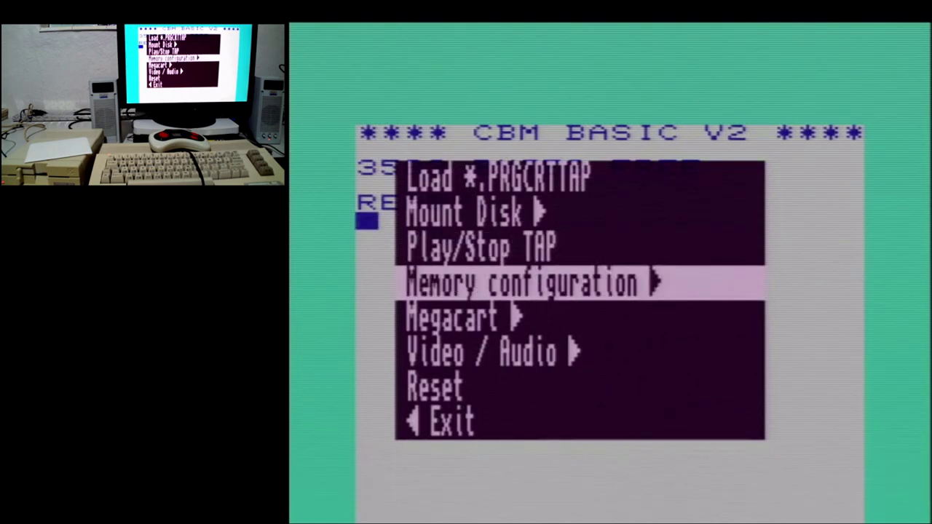